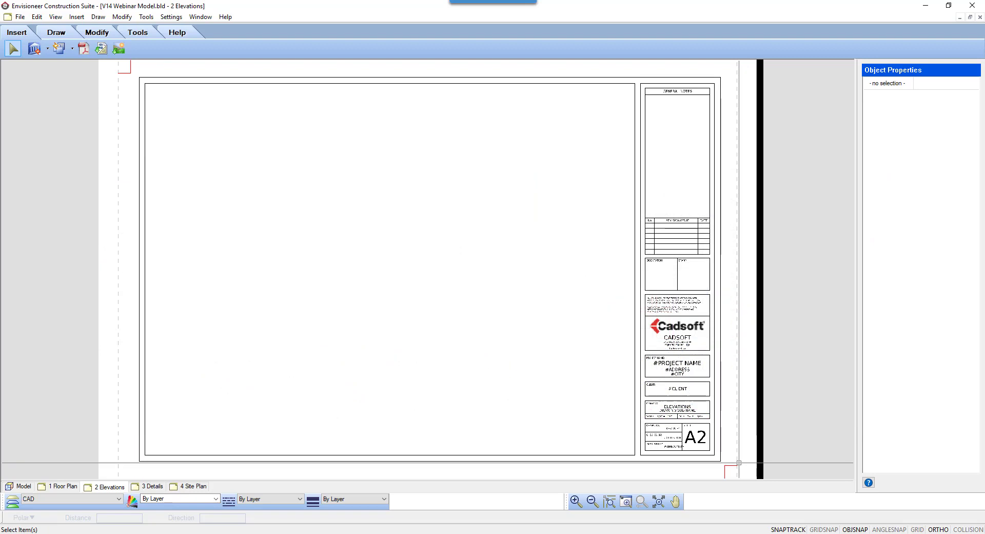
- Open Document Settings from the Settings menu and show the Datum Lines page
click(172, 17)
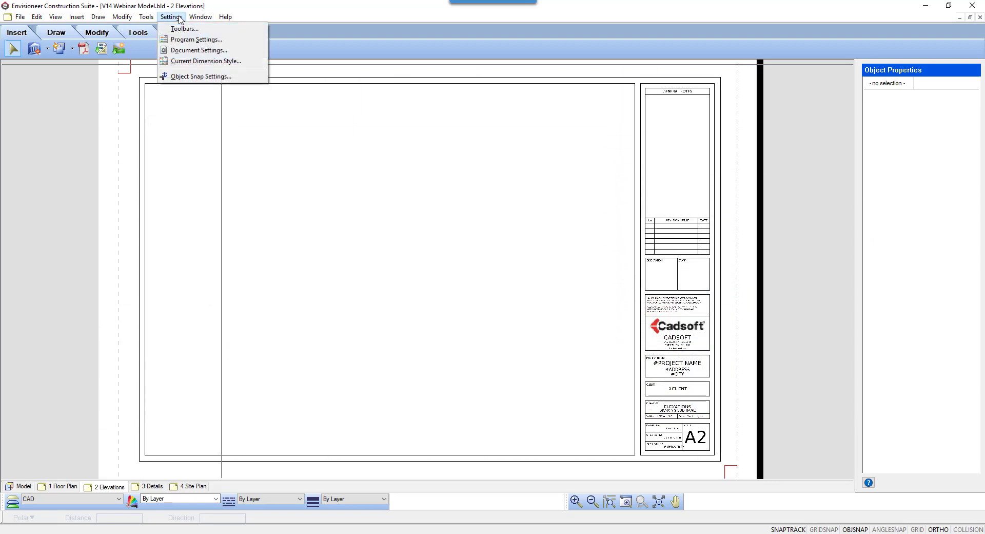
click(200, 50)
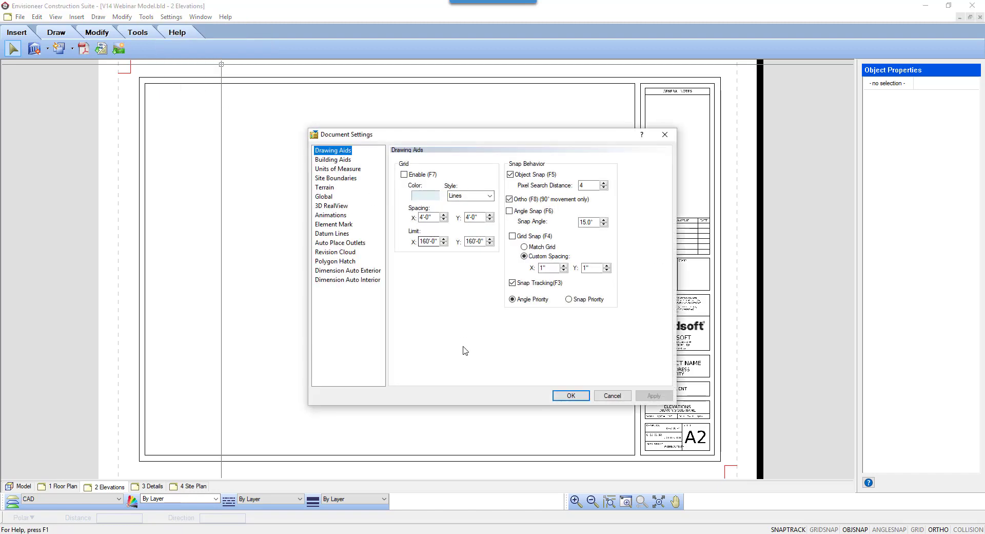
click(338, 233)
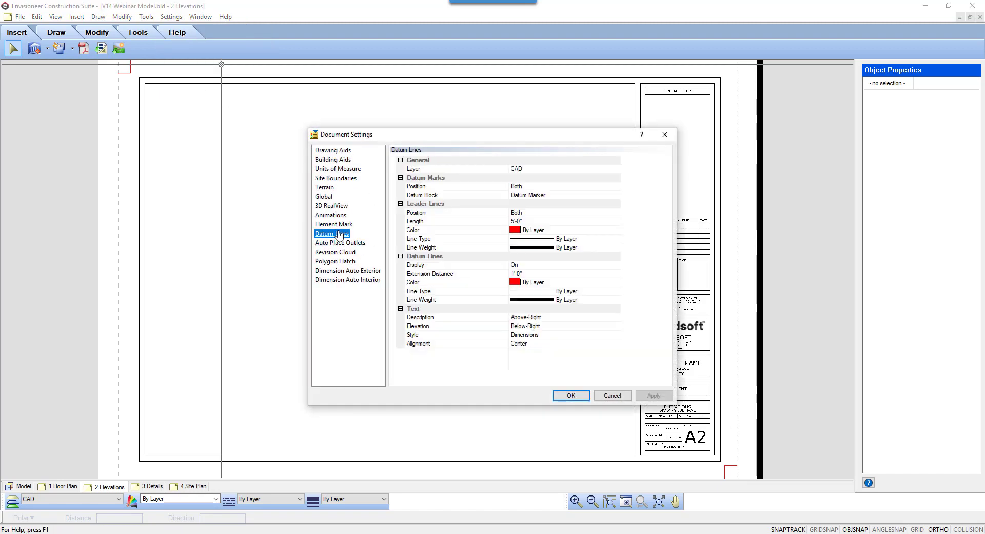
click(530, 170)
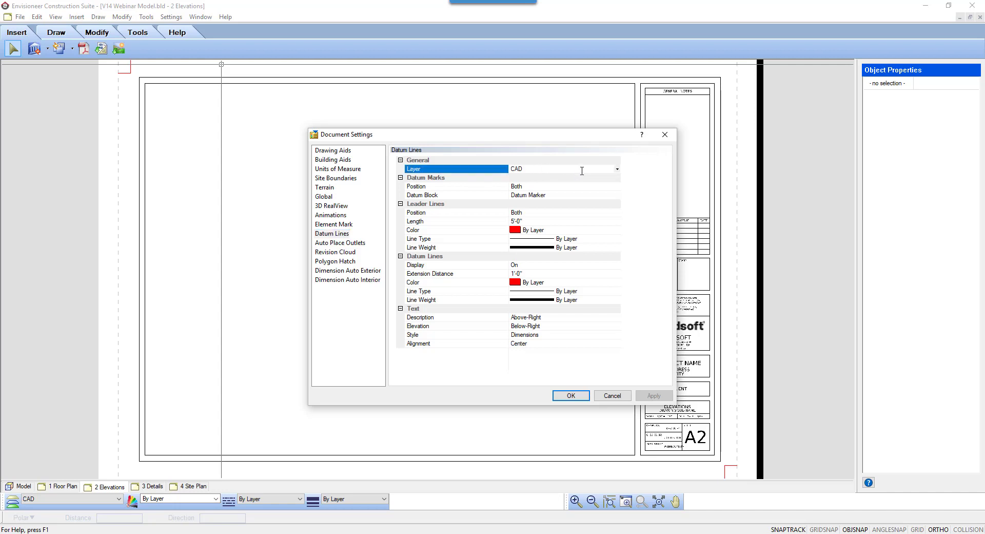
click(618, 171)
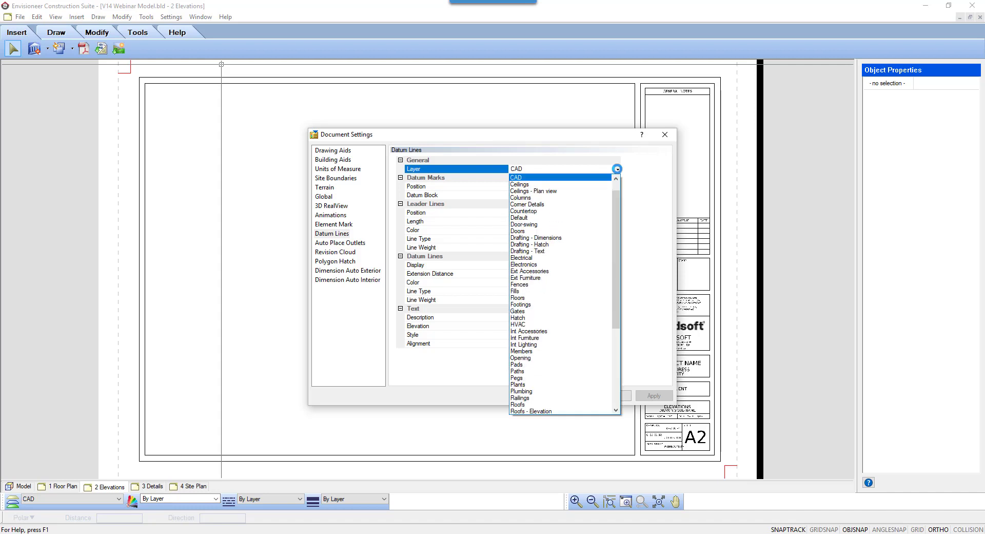
key(Return)
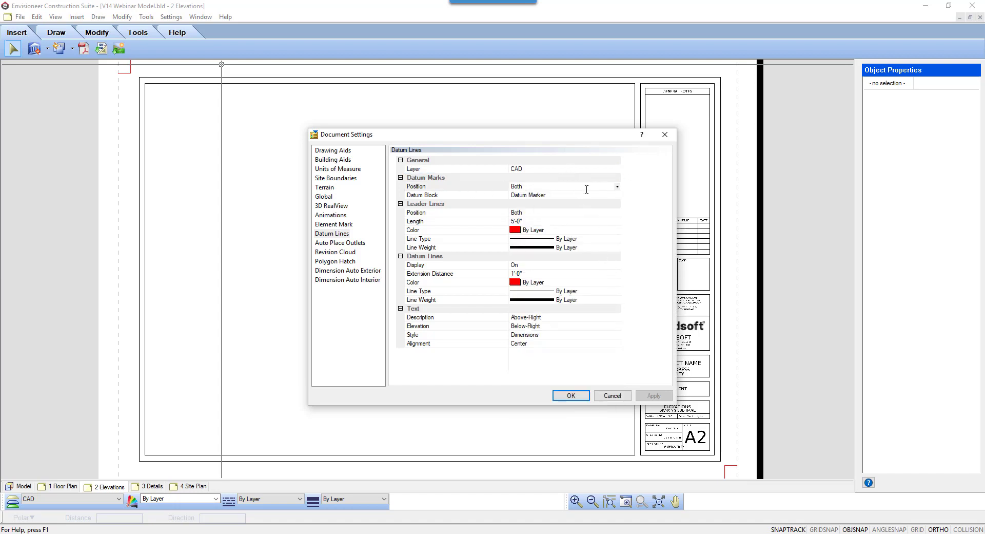
click(618, 186)
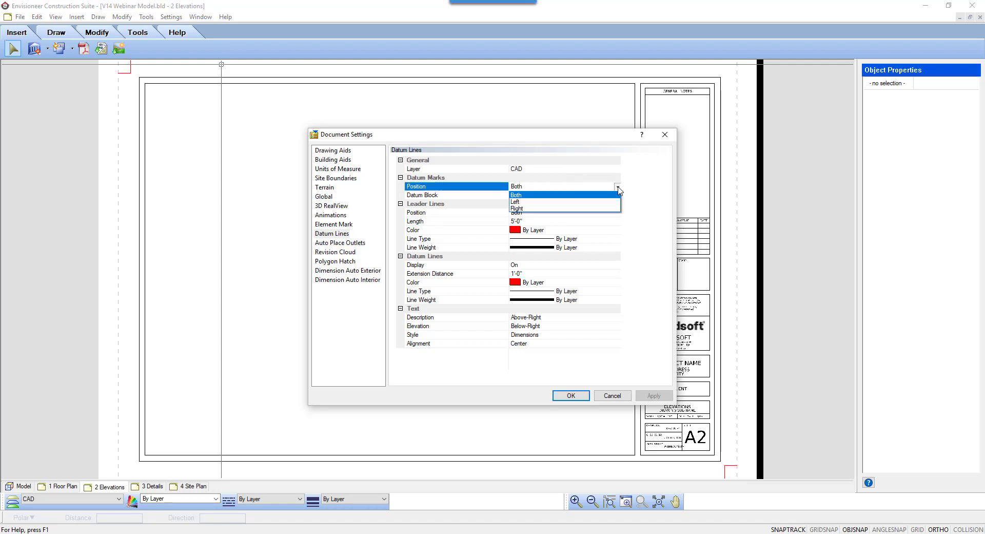
click(619, 188)
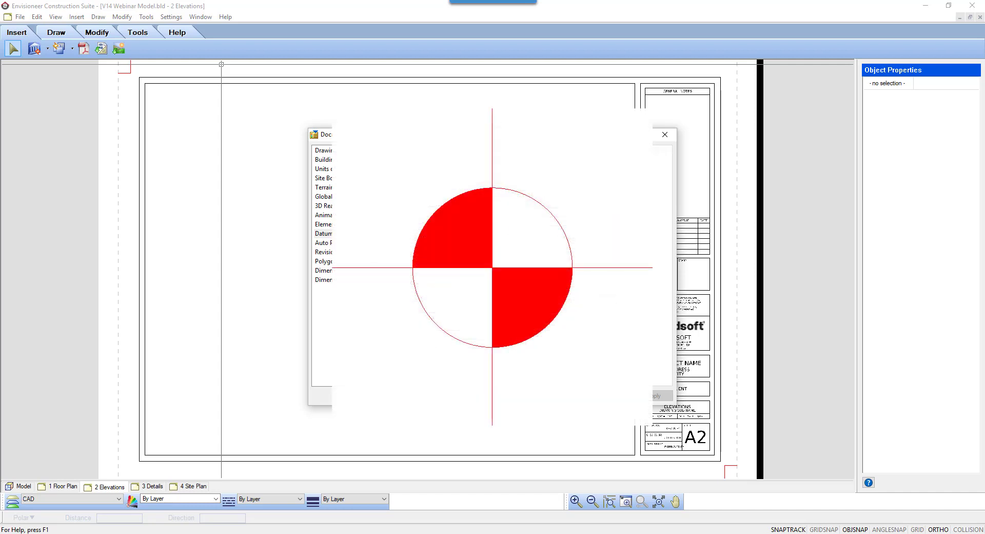
click(616, 197)
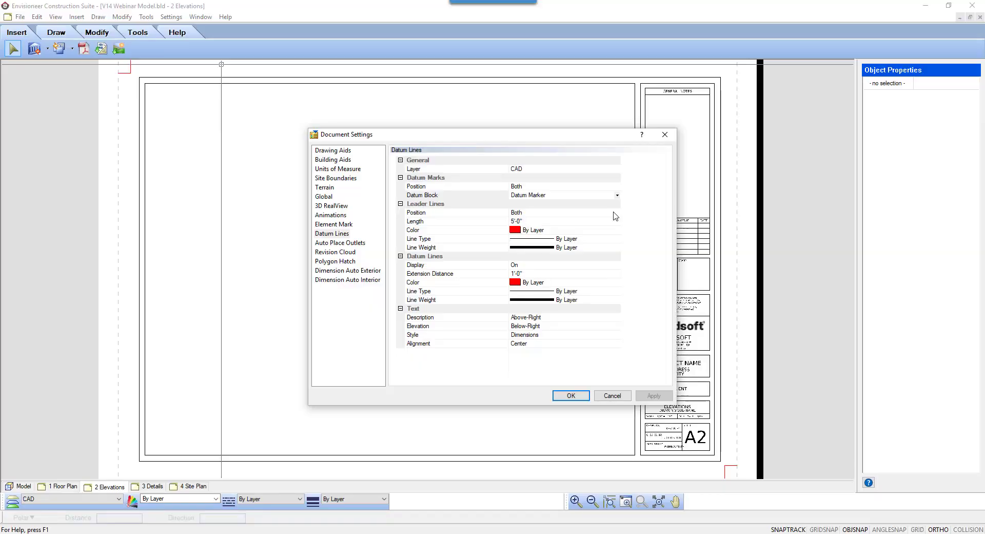
click(618, 214)
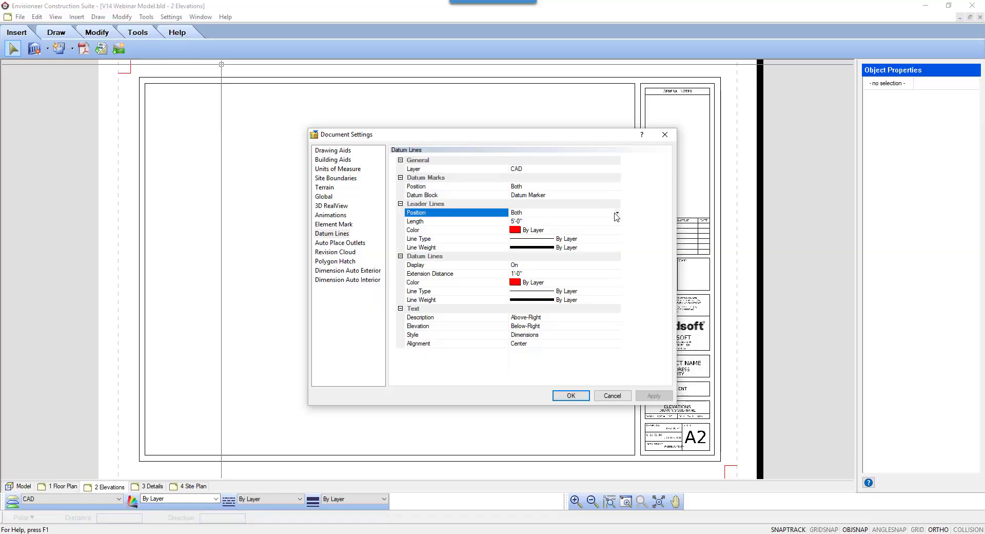
click(618, 212)
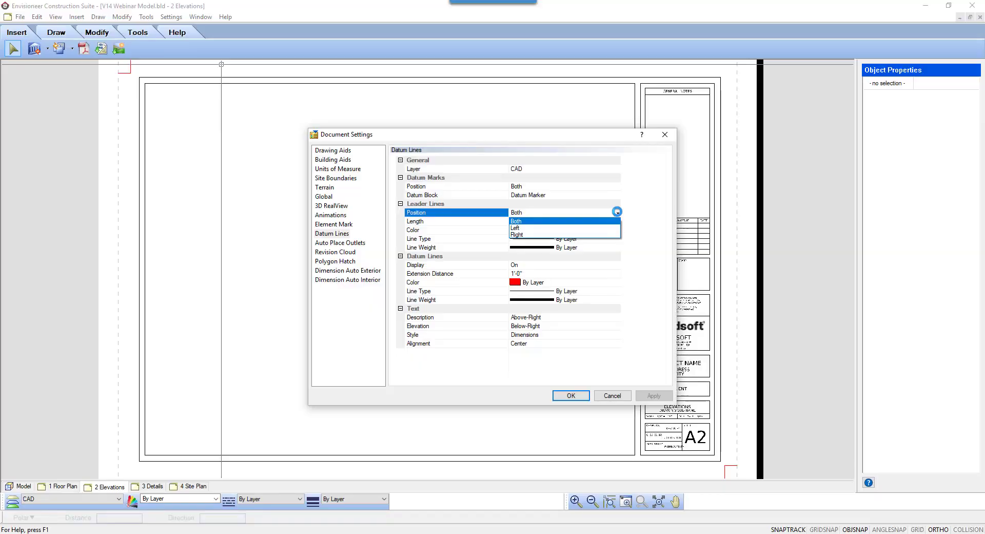
click(617, 212)
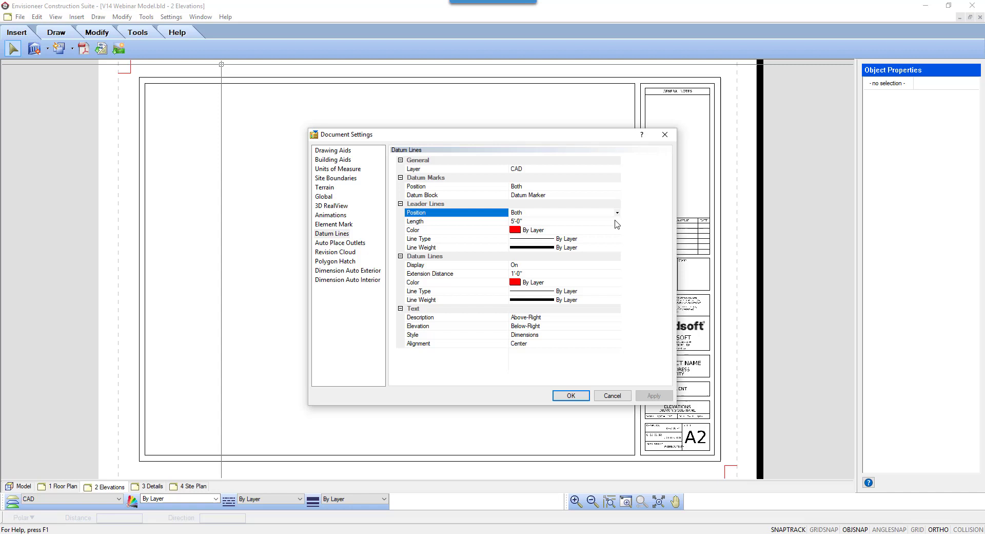
click(615, 222)
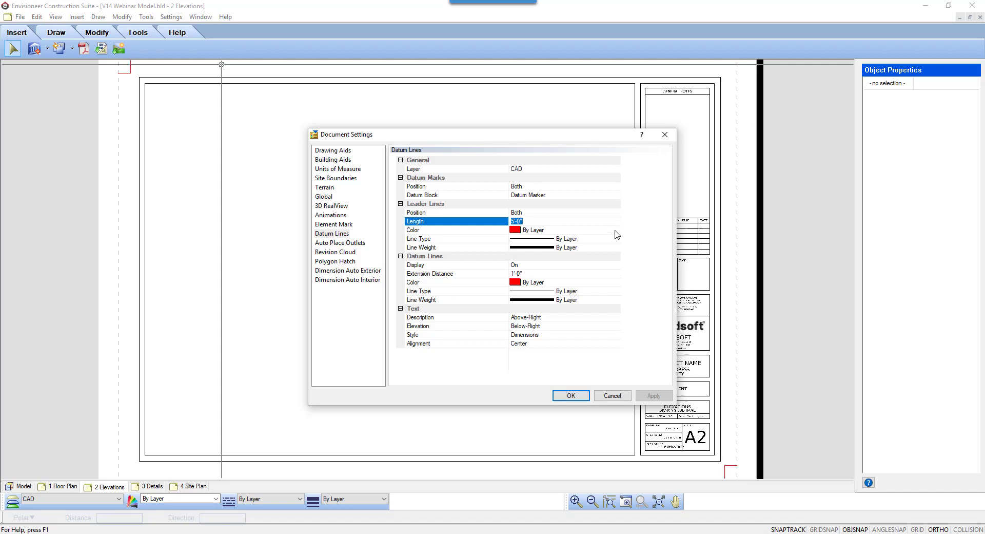
click(617, 231)
click(617, 232)
click(618, 240)
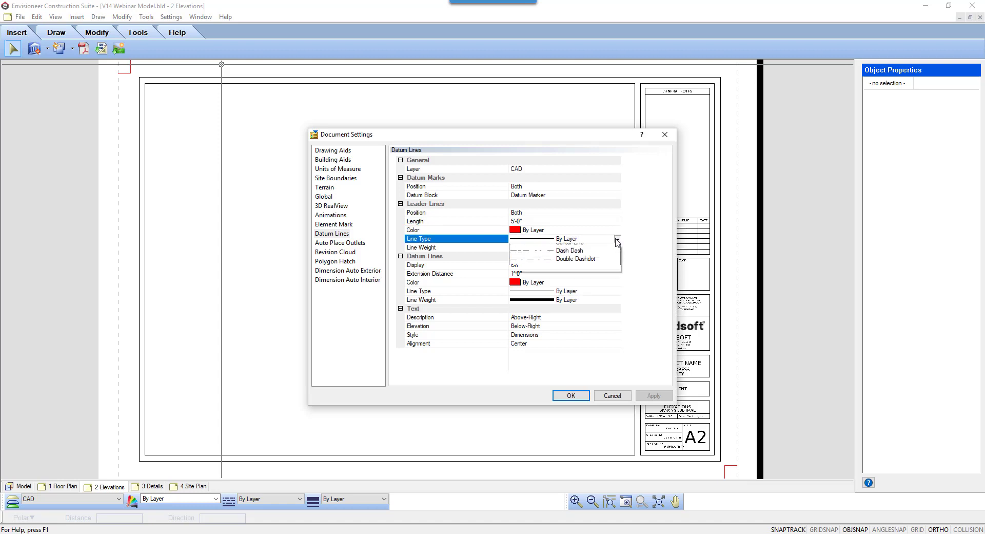
click(618, 241)
click(617, 248)
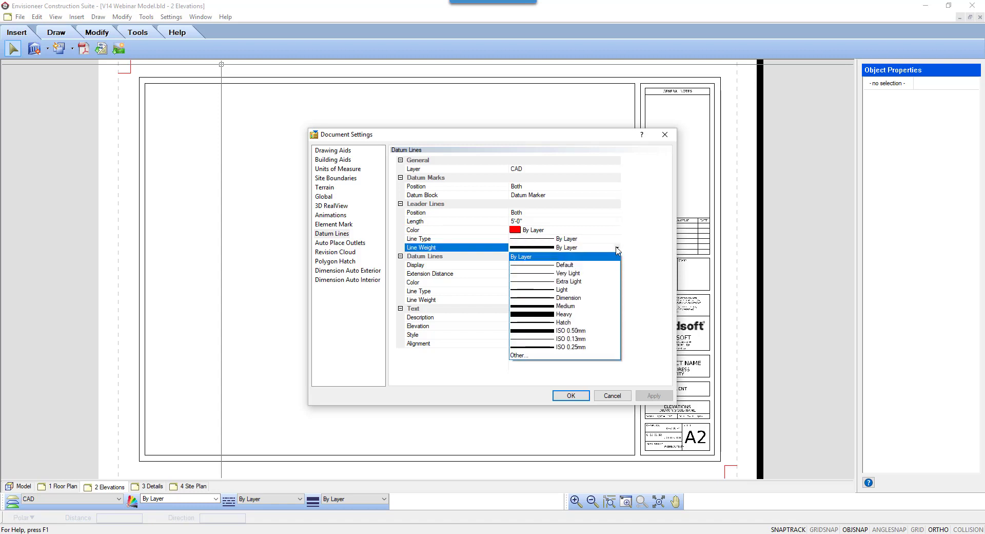
click(618, 249)
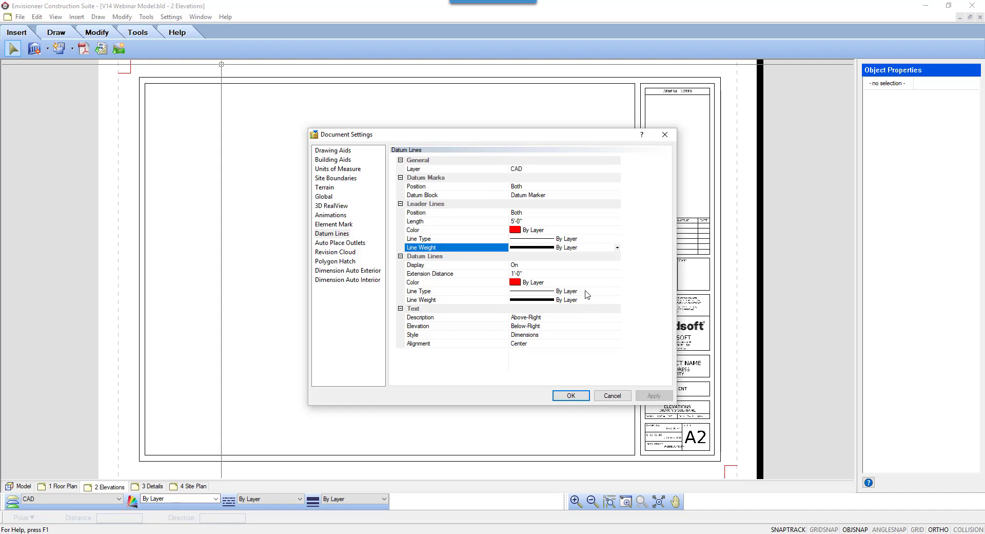
click(620, 265)
click(617, 265)
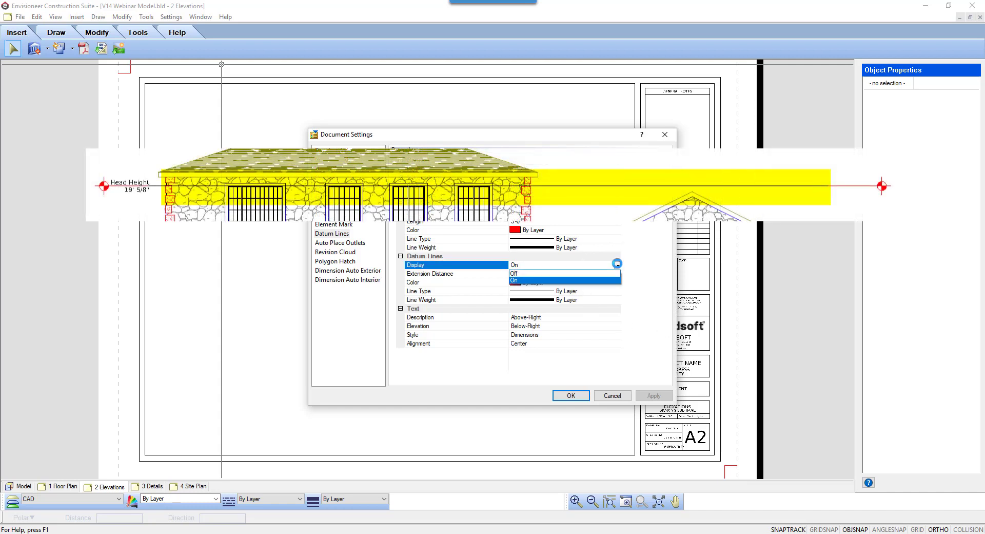
click(618, 266)
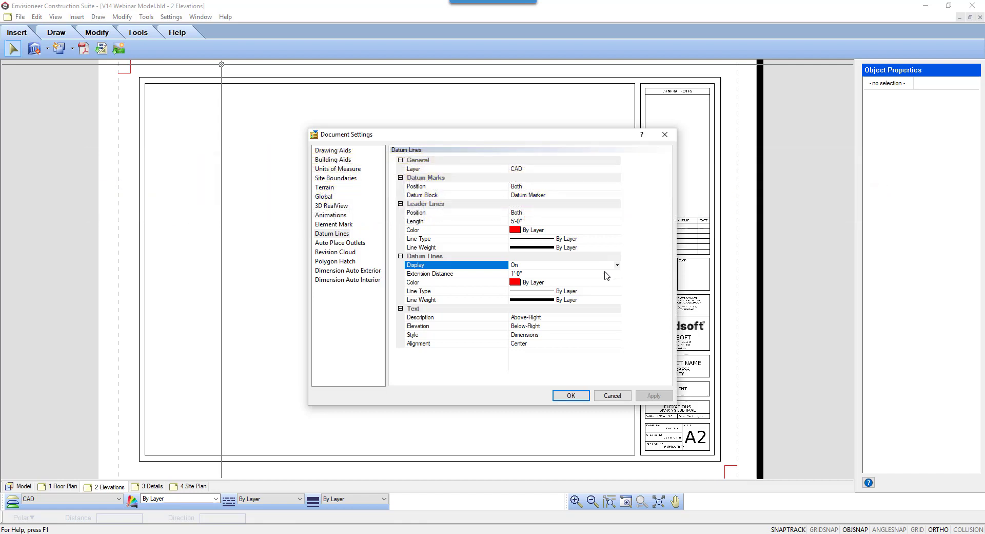
click(605, 274)
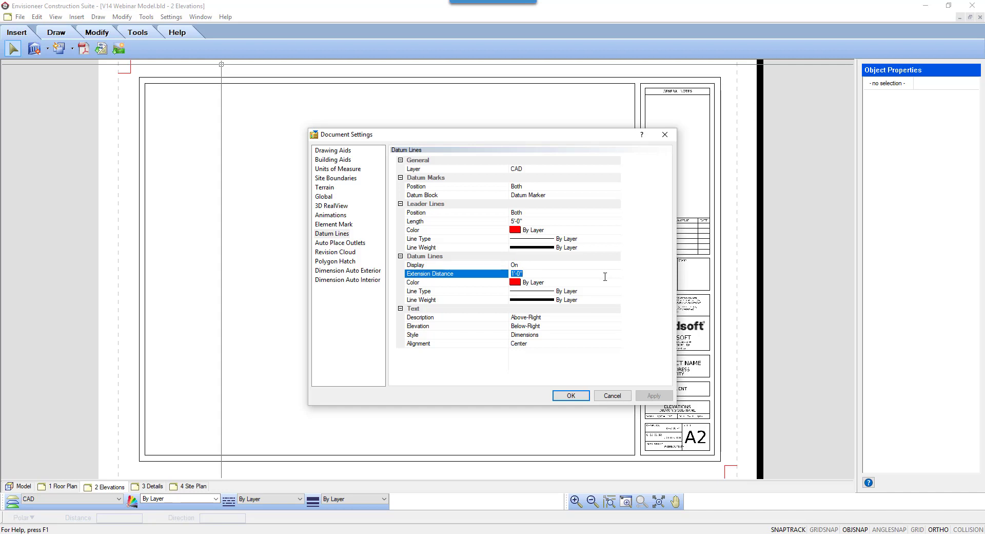
click(613, 284)
click(614, 284)
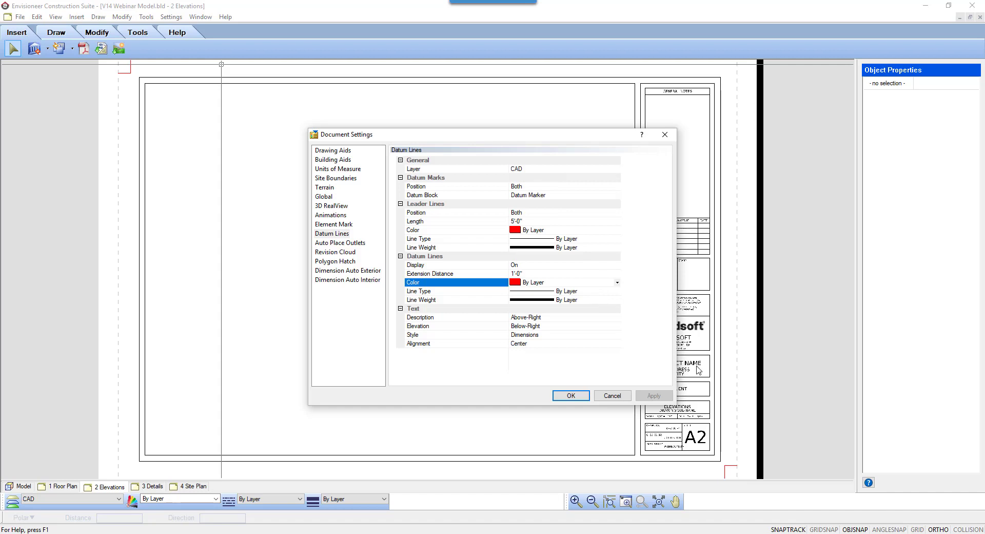
- Keep datum labels at Above-Right description, Dimensions text style and Center alignment
click(570, 318)
click(617, 317)
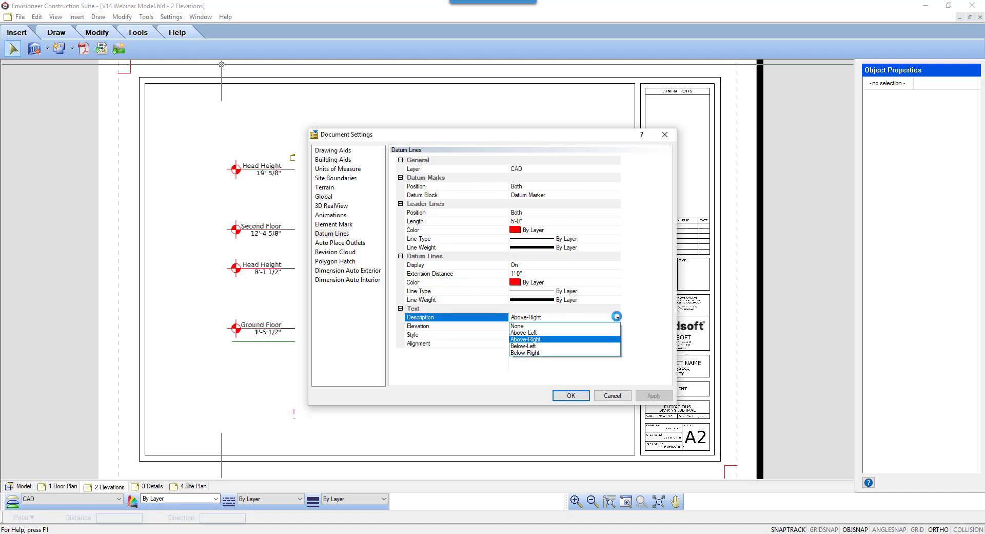
click(618, 319)
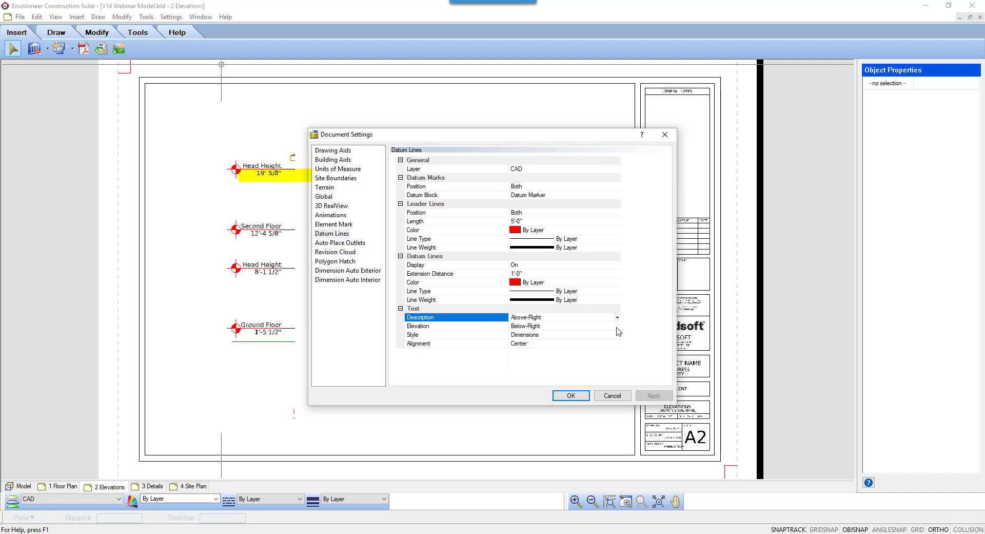
click(554, 336)
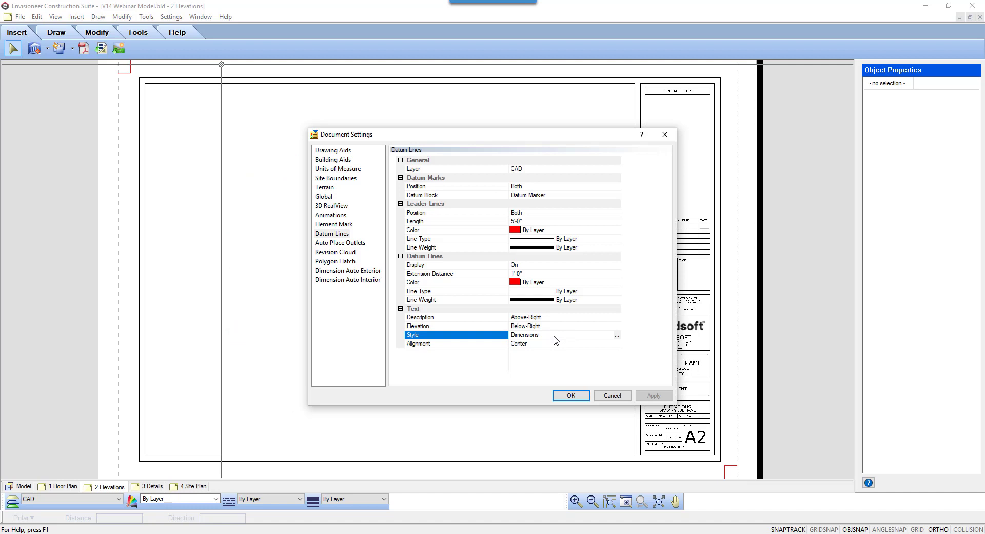
click(617, 335)
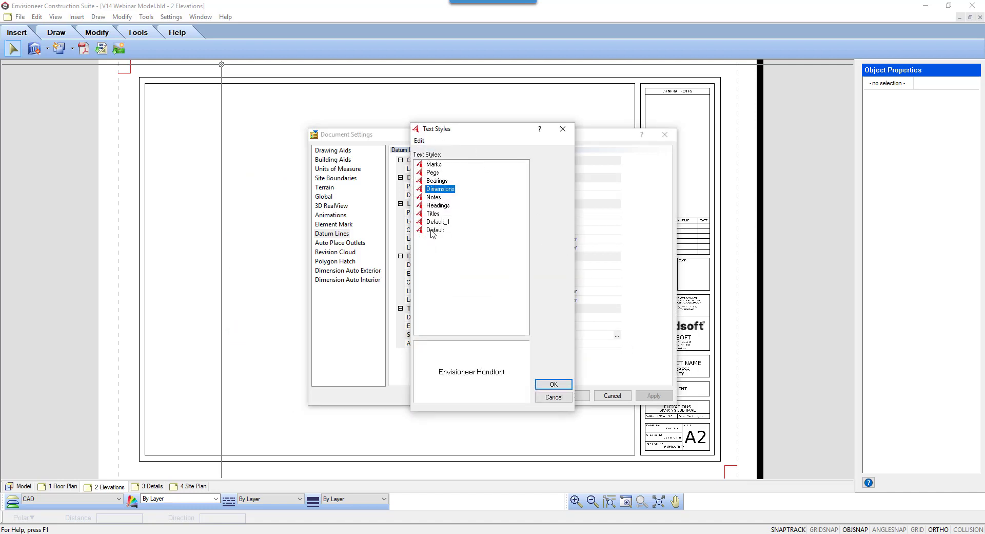
click(547, 400)
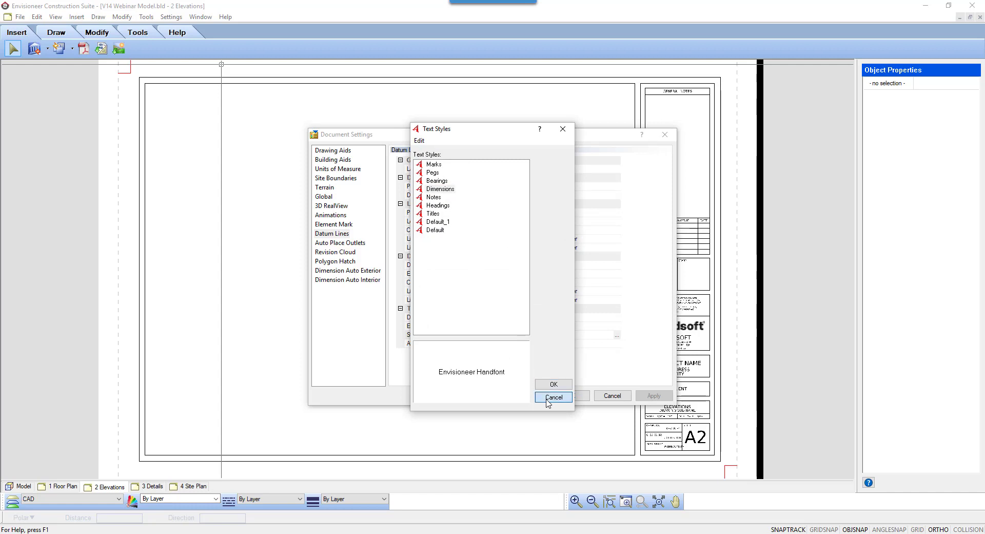
click(616, 345)
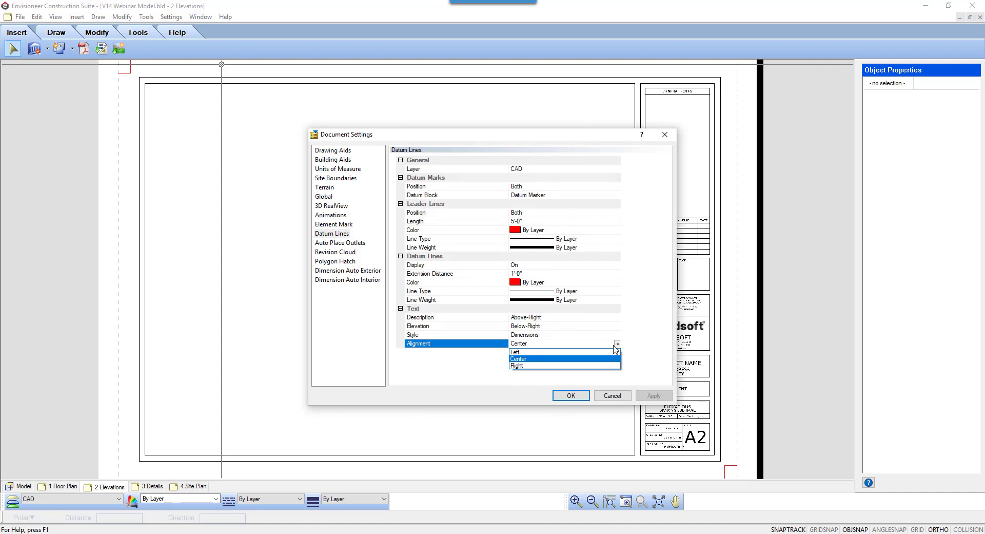
click(616, 346)
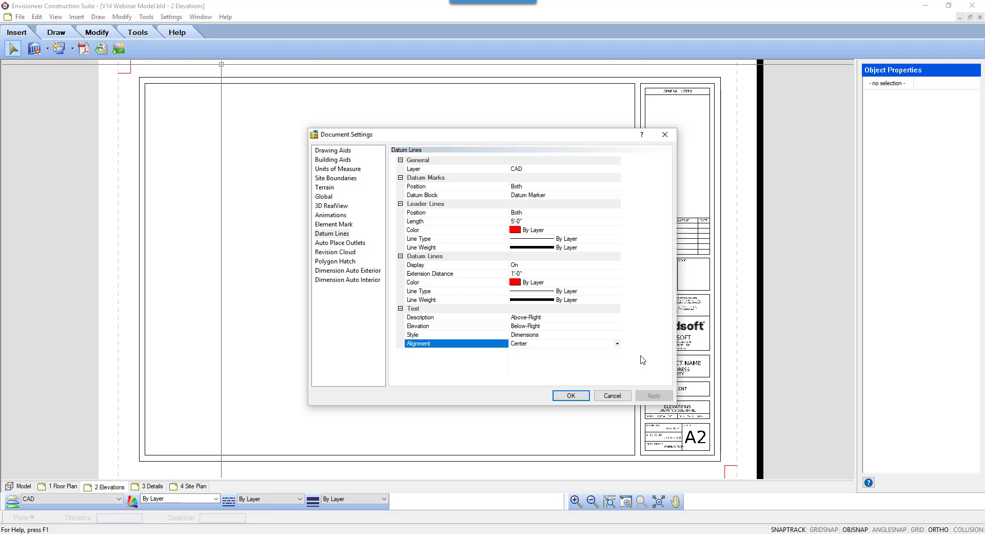
- Accept the datum settings and begin a new SmartView via Define SmartView
click(571, 395)
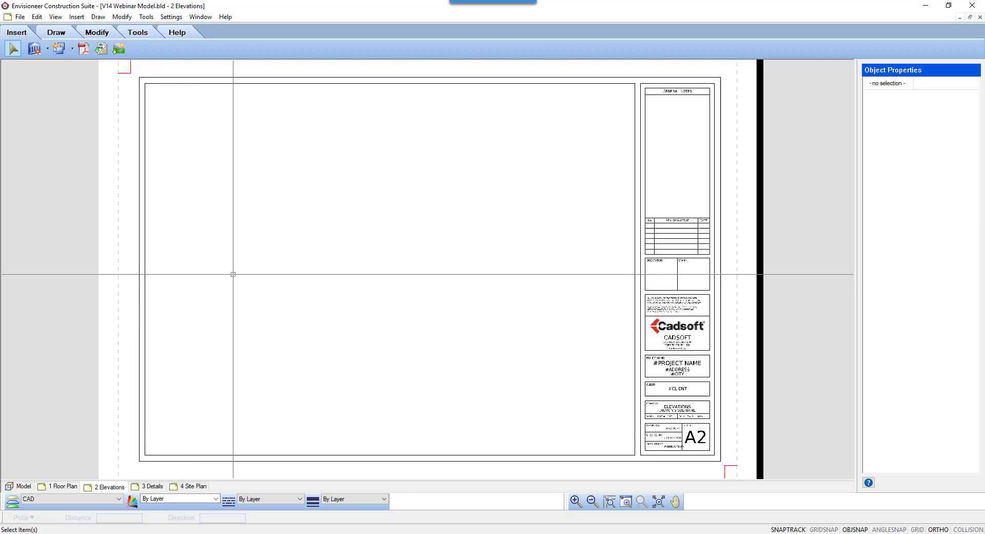
click(77, 16)
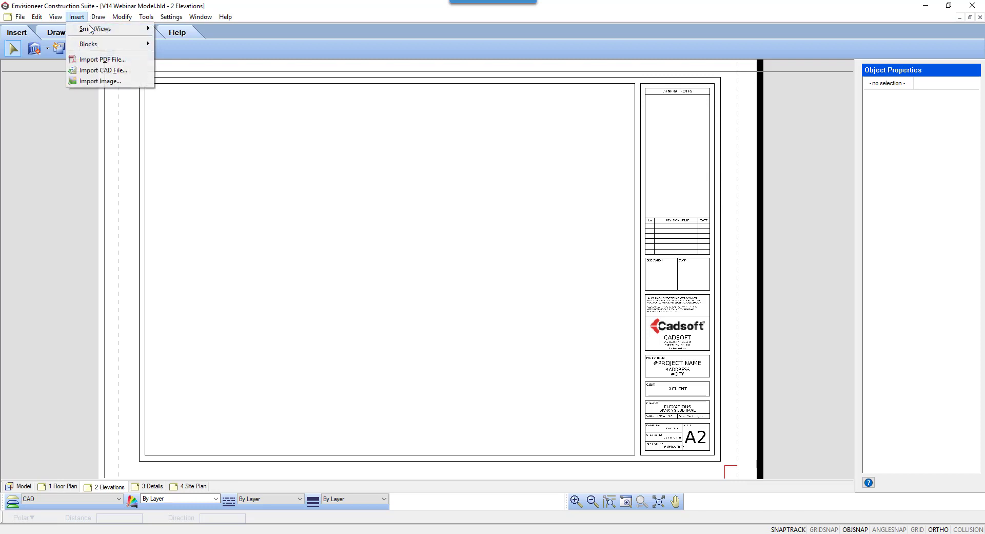
mouse_move(97, 29)
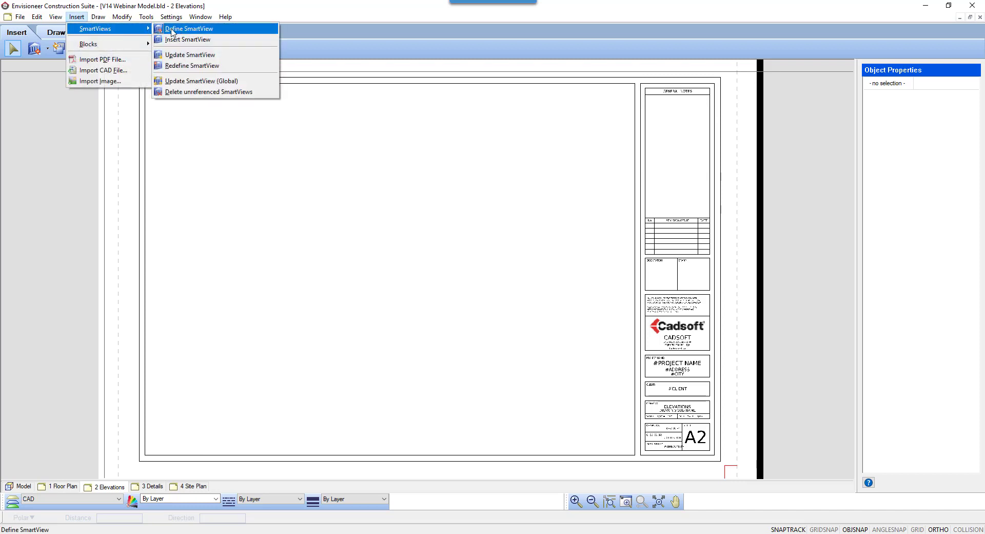
click(48, 49)
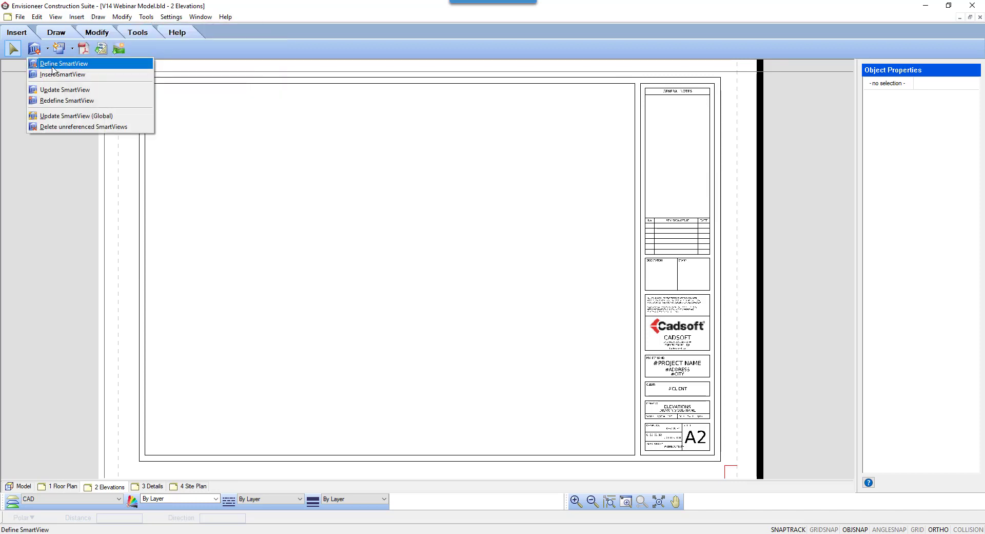
click(54, 64)
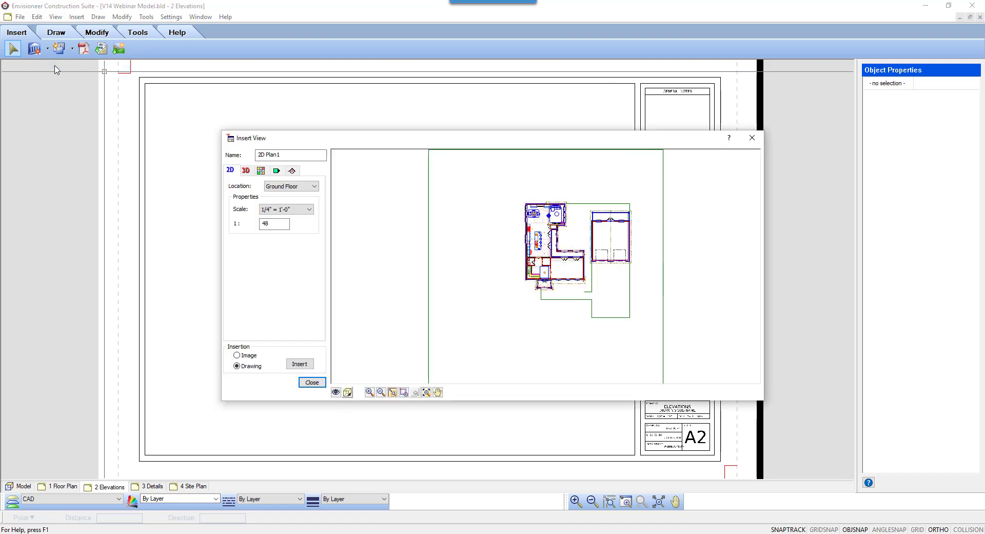
- Choose the Front Elevation view on the Elevation tab after briefly previewing a section
click(277, 171)
click(277, 173)
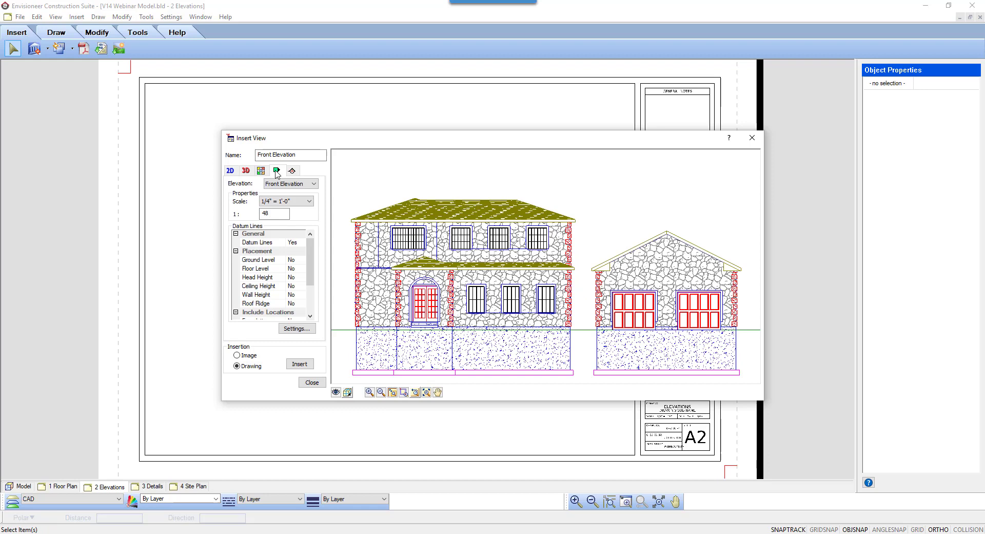
click(292, 171)
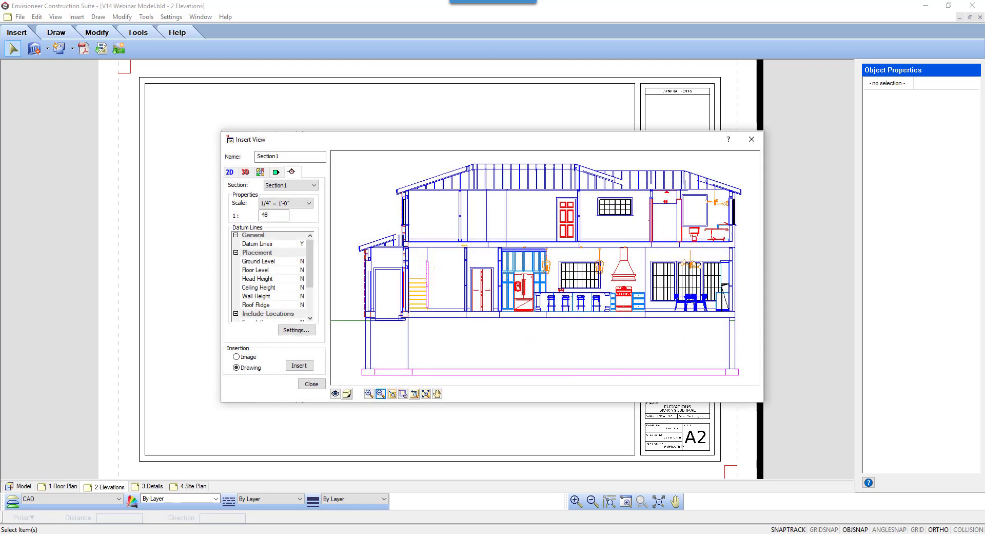
click(276, 172)
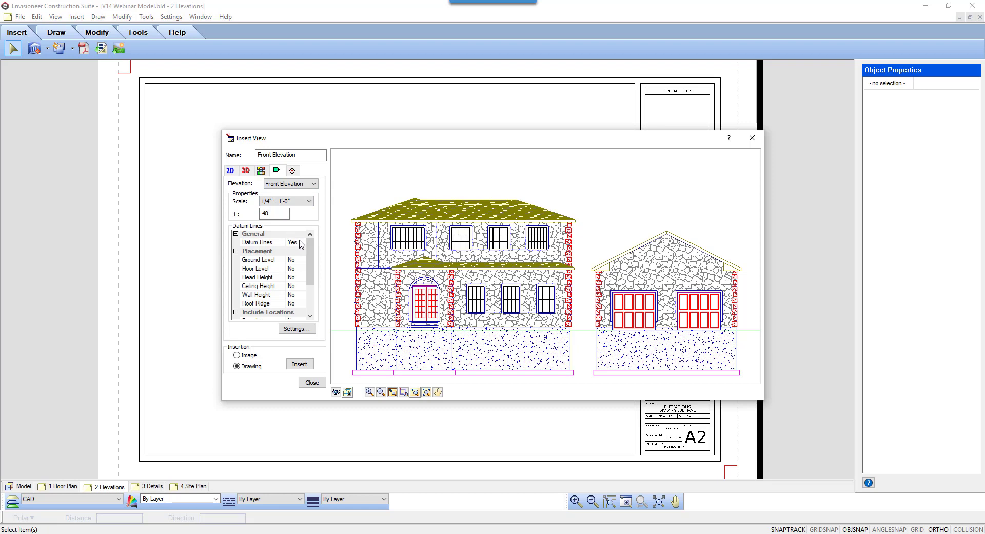
- Keep datum lines on and set Floor Level and Head Height to Yes
click(301, 242)
click(300, 242)
click(301, 268)
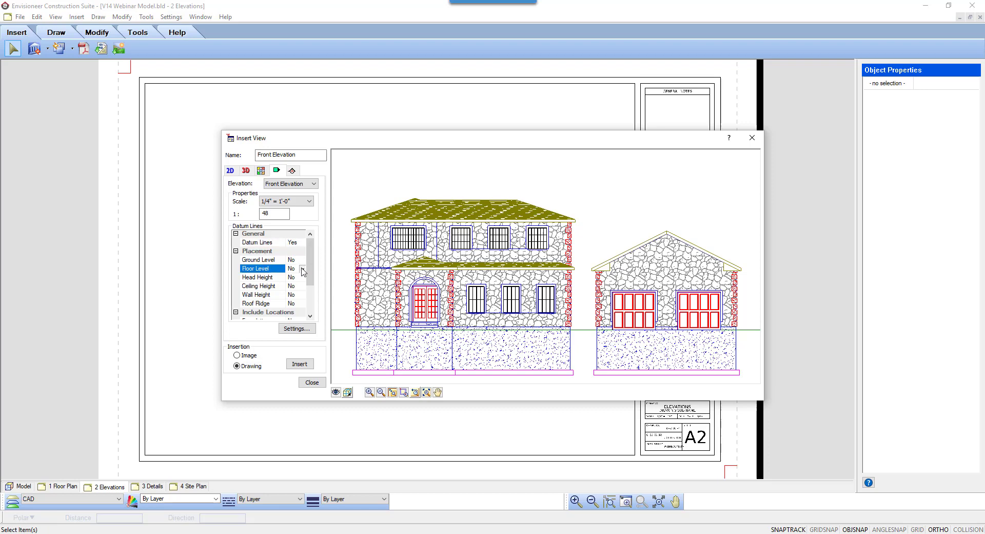
click(301, 268)
click(301, 278)
click(300, 278)
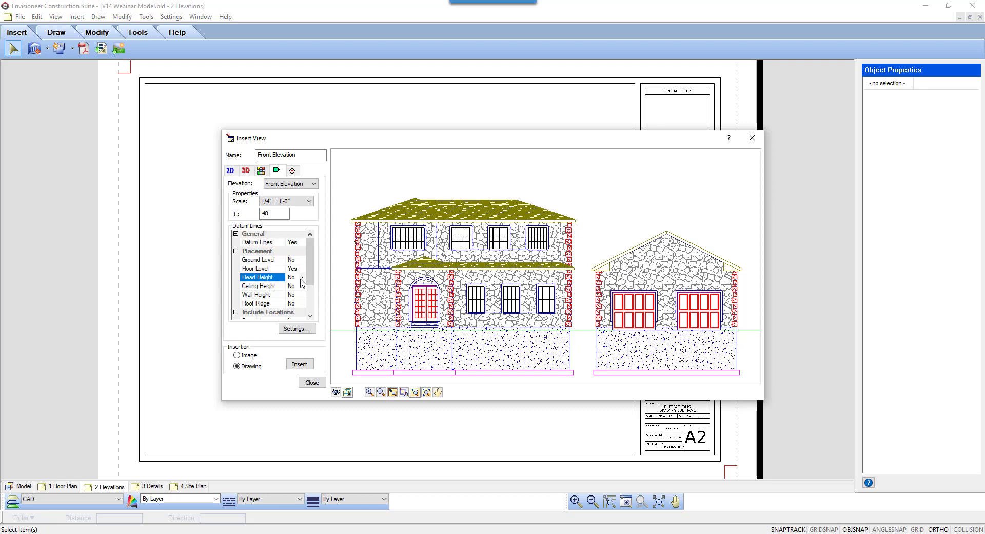
click(302, 278)
click(300, 288)
drag(312, 259, 312, 290)
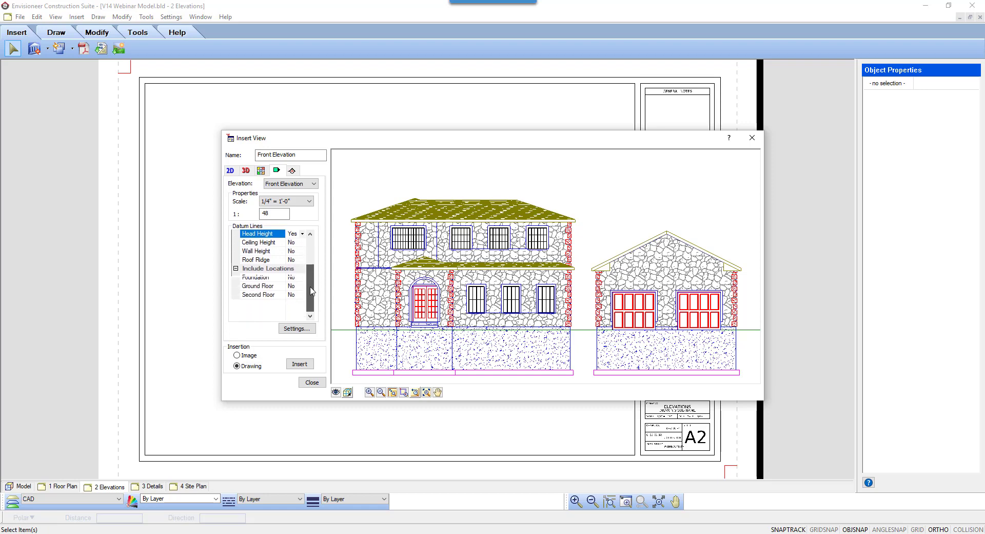
- Set Ground Floor and Second Floor datum locations to Yes, then review Settings without changes
click(298, 286)
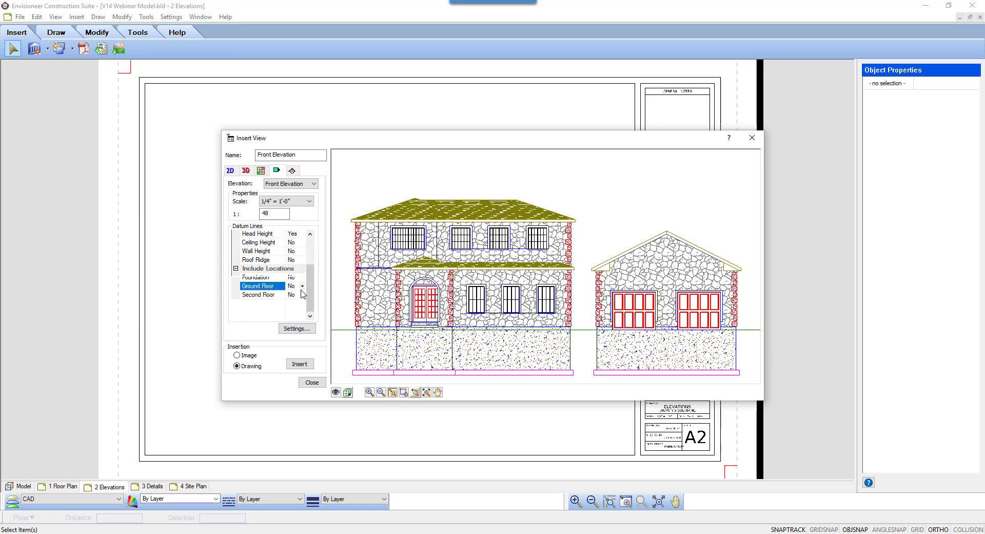
click(303, 289)
click(292, 295)
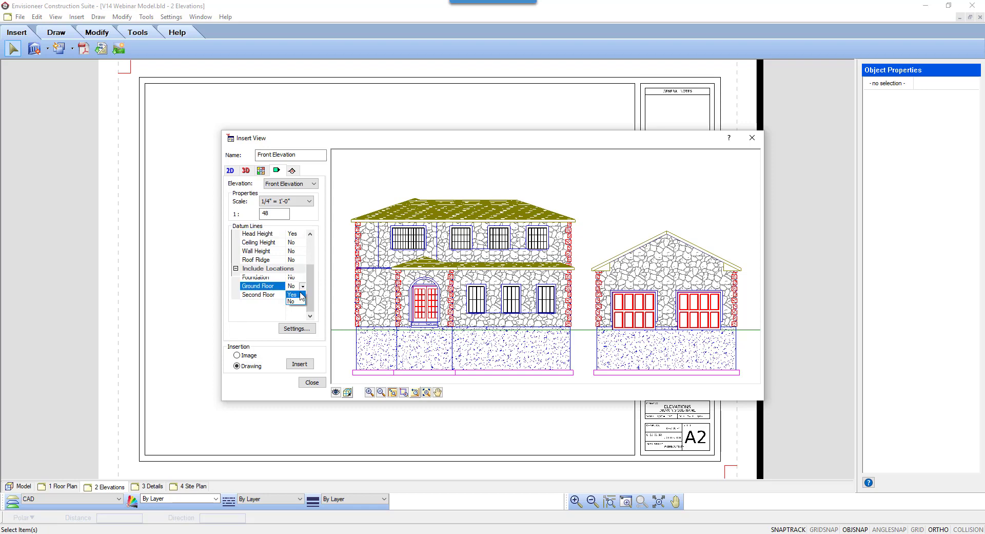
click(302, 295)
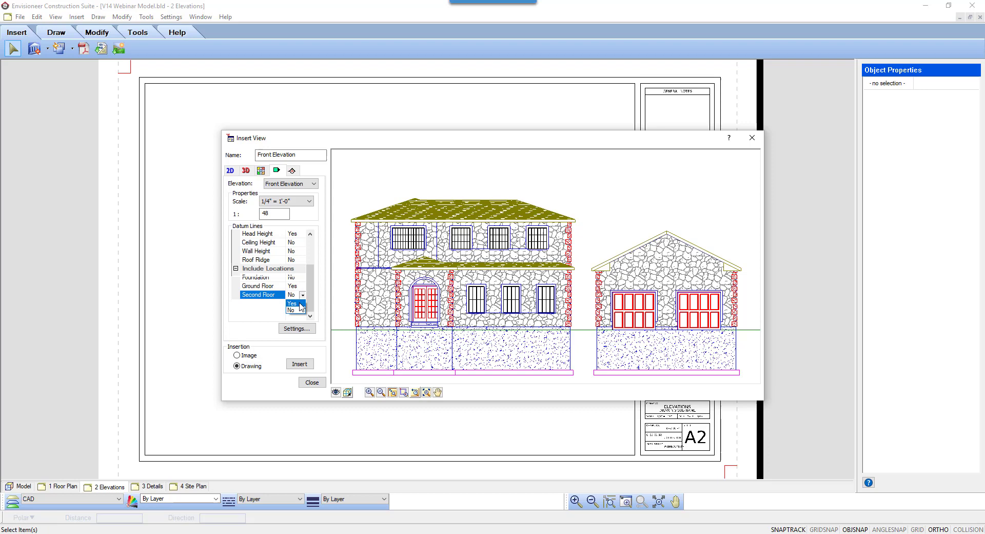
click(293, 303)
click(295, 328)
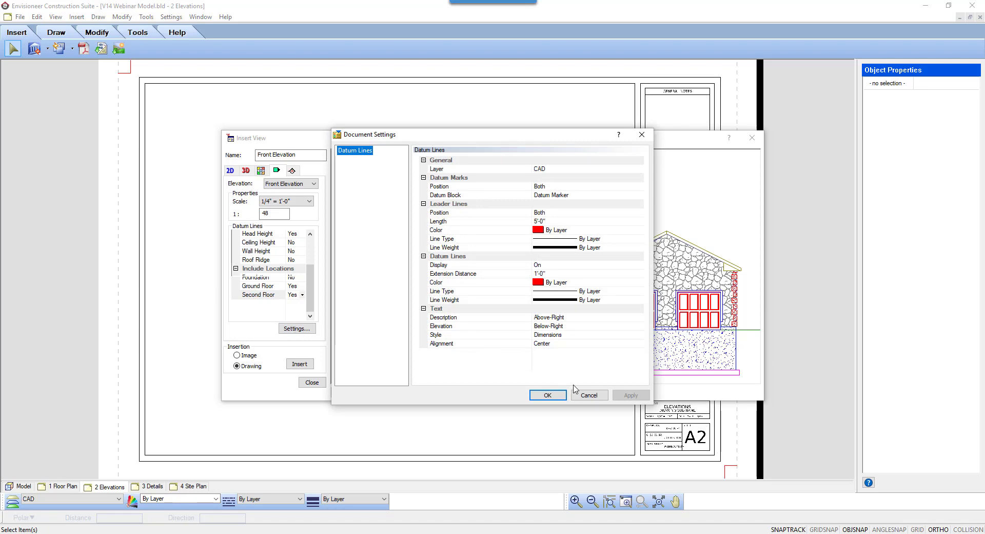
click(589, 394)
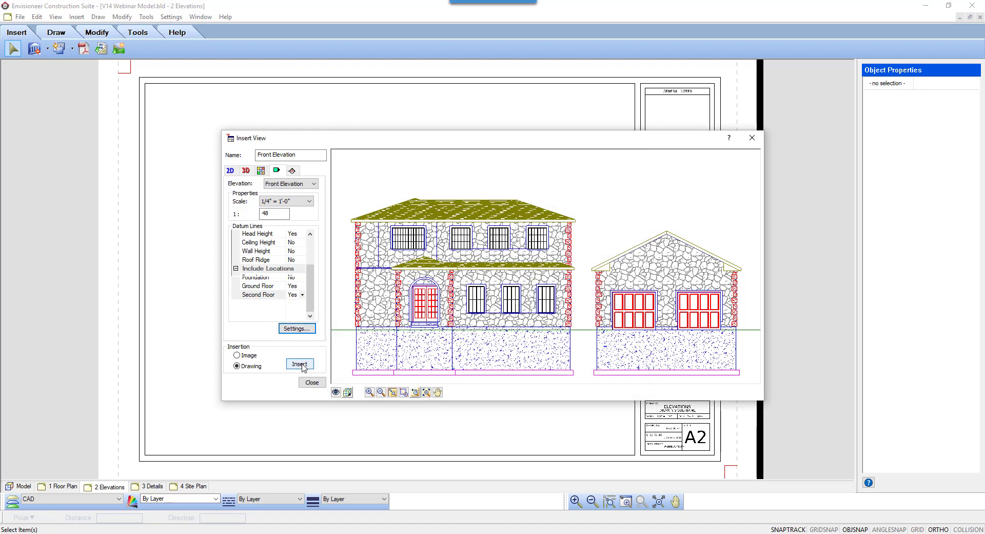
- Insert the Front Elevation at the upper left of the 2 Elevations sheet
click(300, 365)
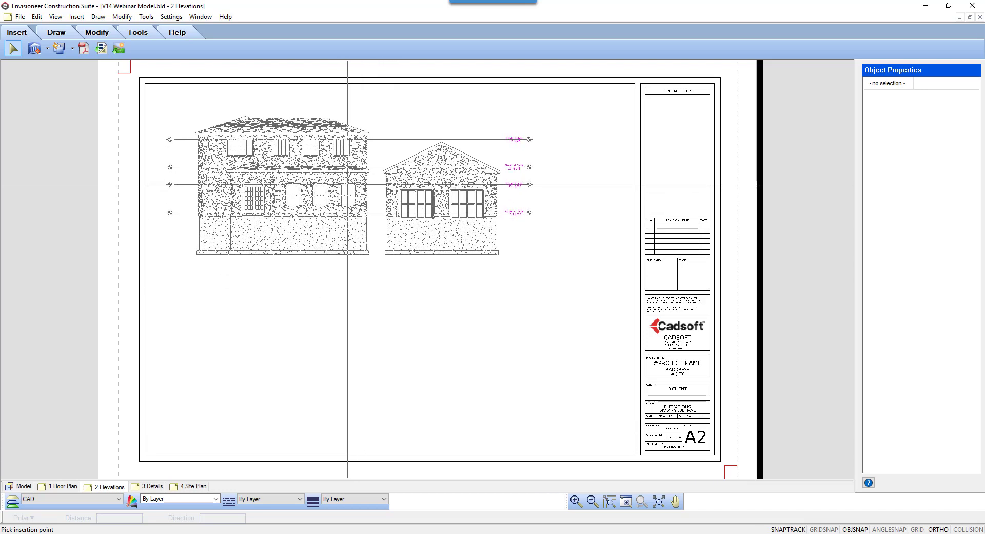
click(351, 184)
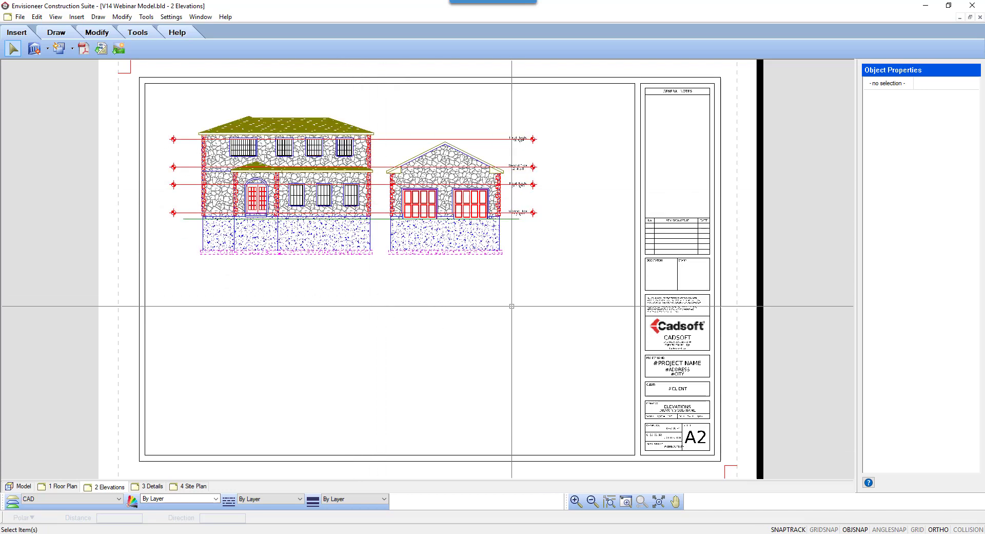